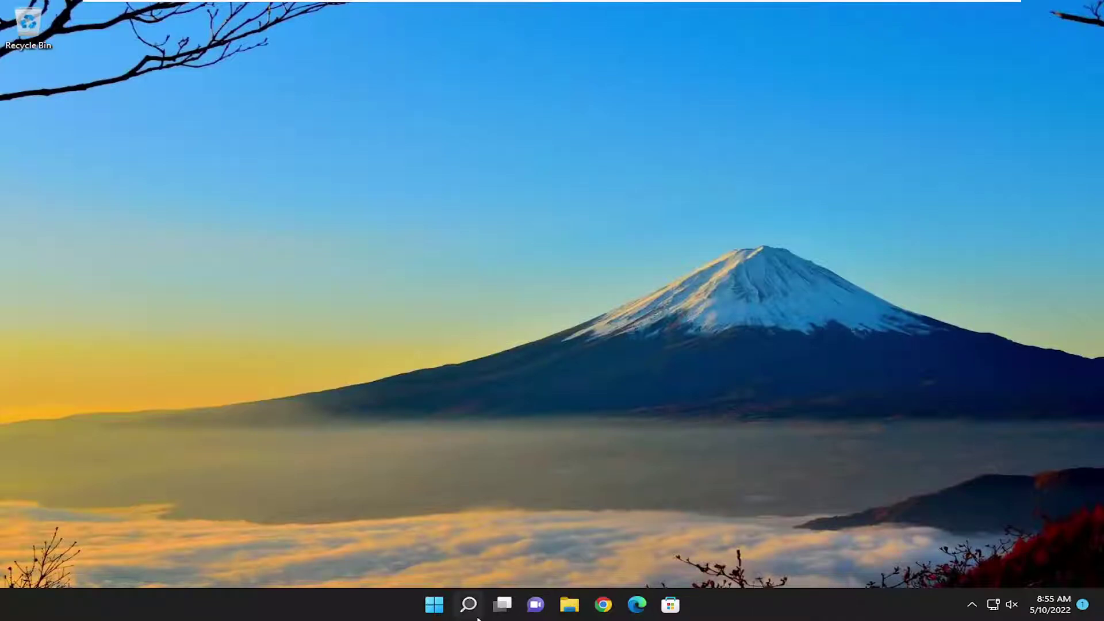
Search Windows for "group policy" to surface the Edit group policy result
left_click(471, 596)
type("group")
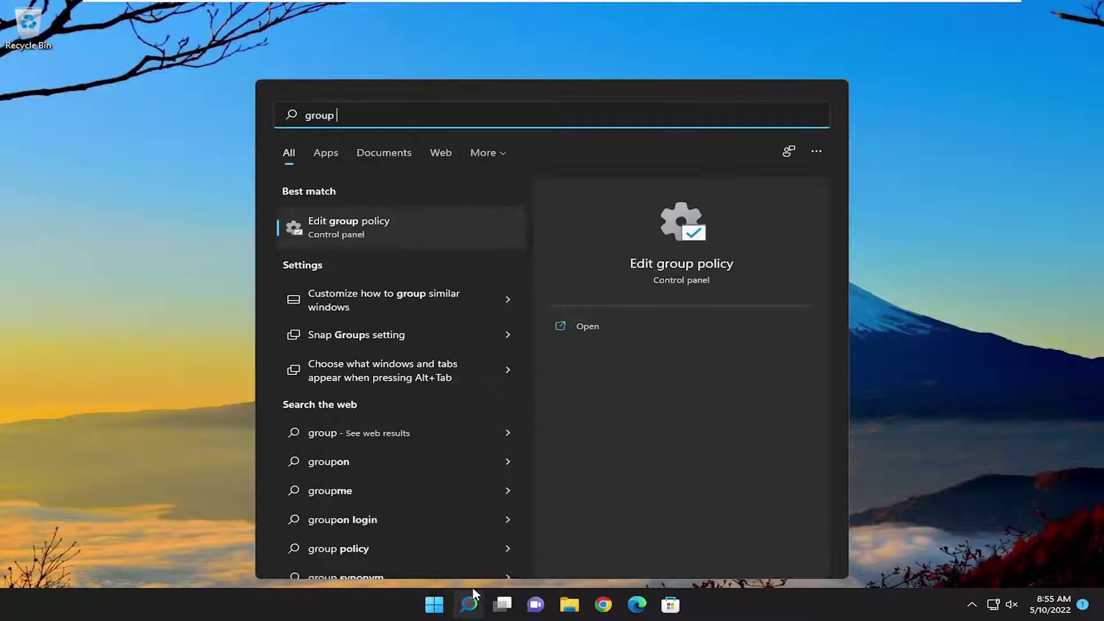
type(" policy")
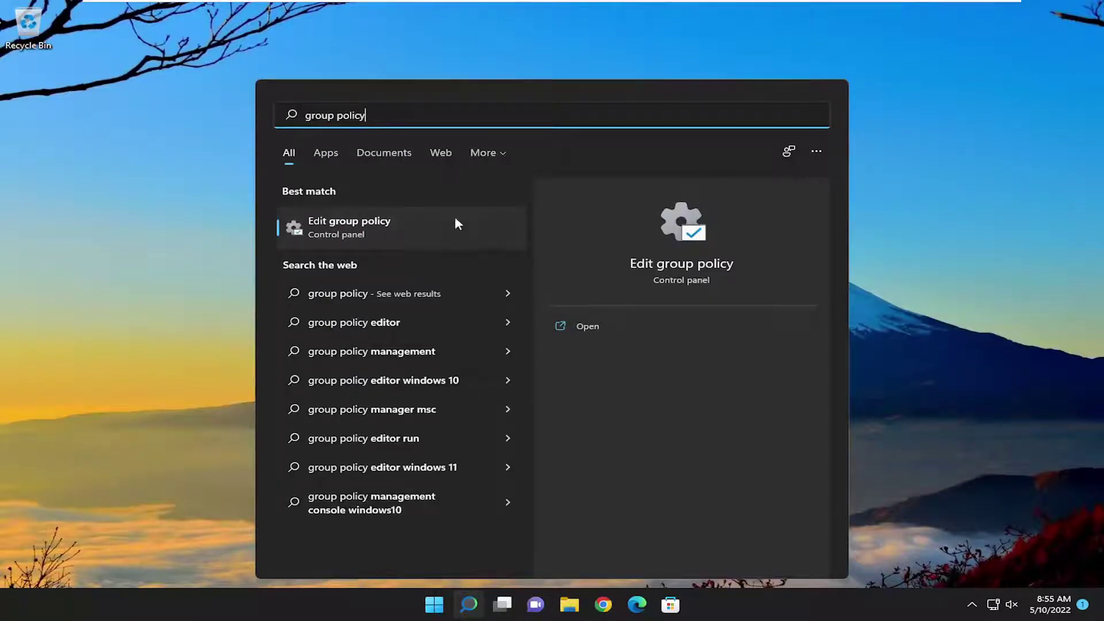
Launch the Local Group Policy Editor, enlarge its window and widen the tree pane
left_click(426, 210)
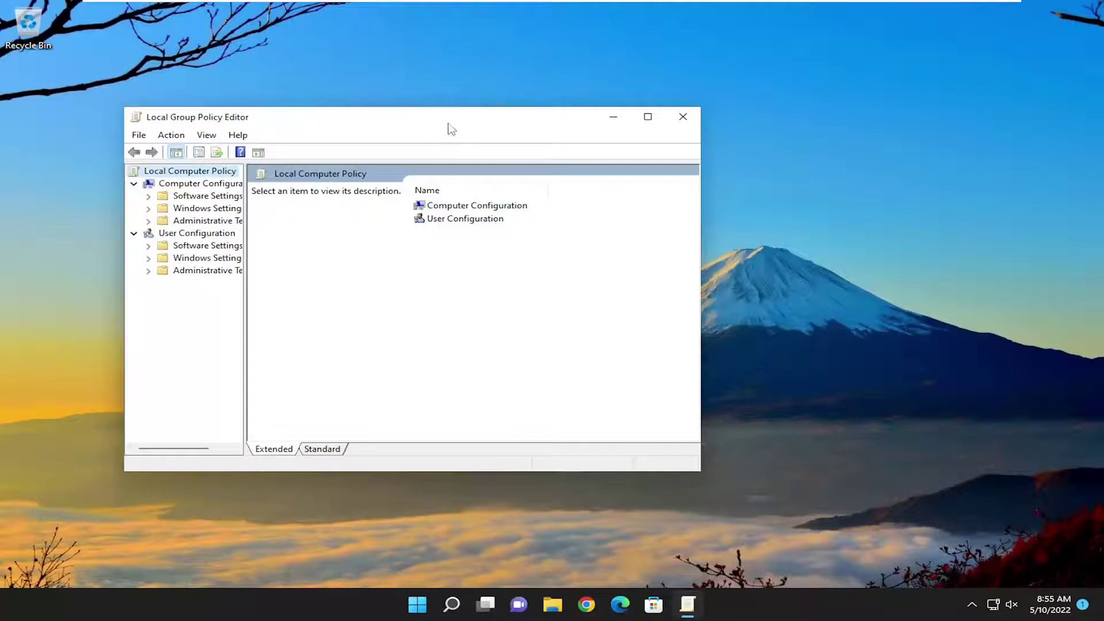
left_click_drag(448, 128, 497, 65)
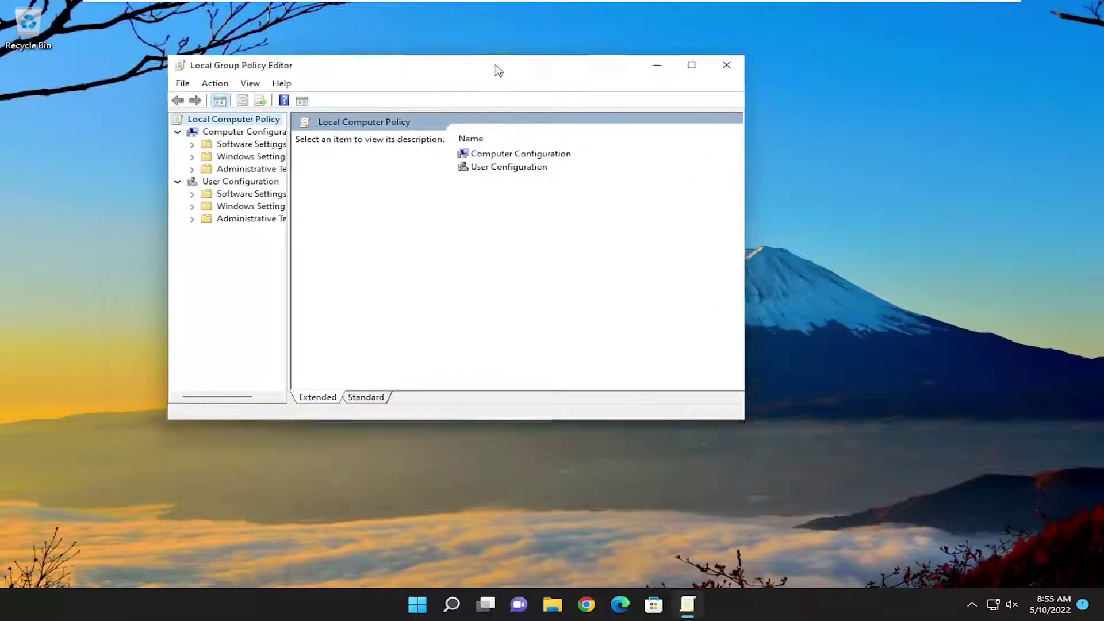
left_click_drag(751, 410, 805, 509)
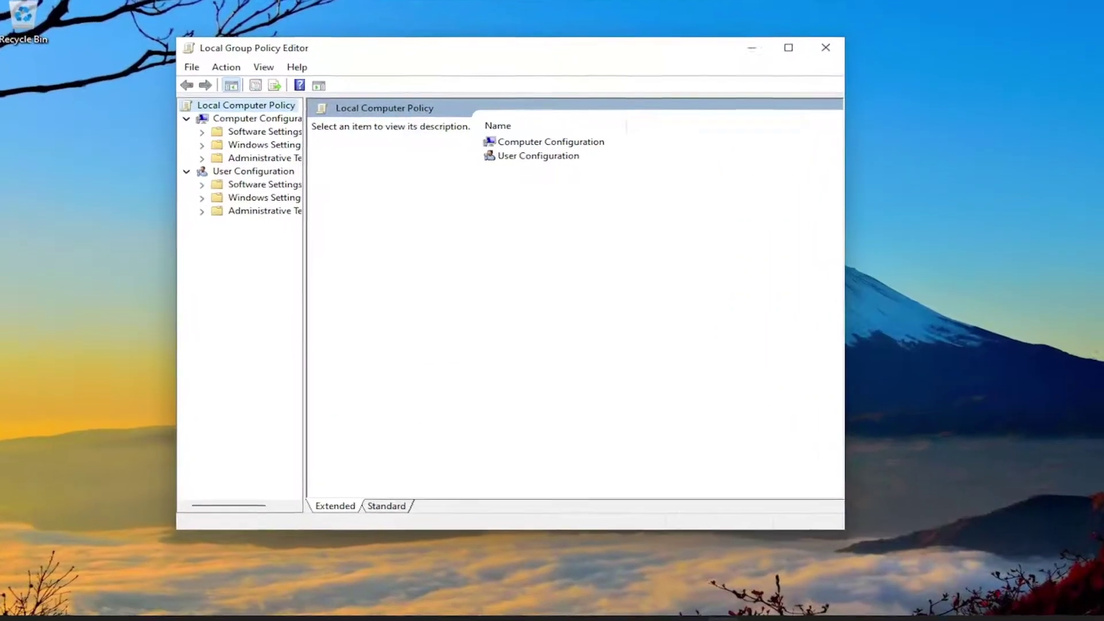
left_click_drag(293, 302, 437, 310)
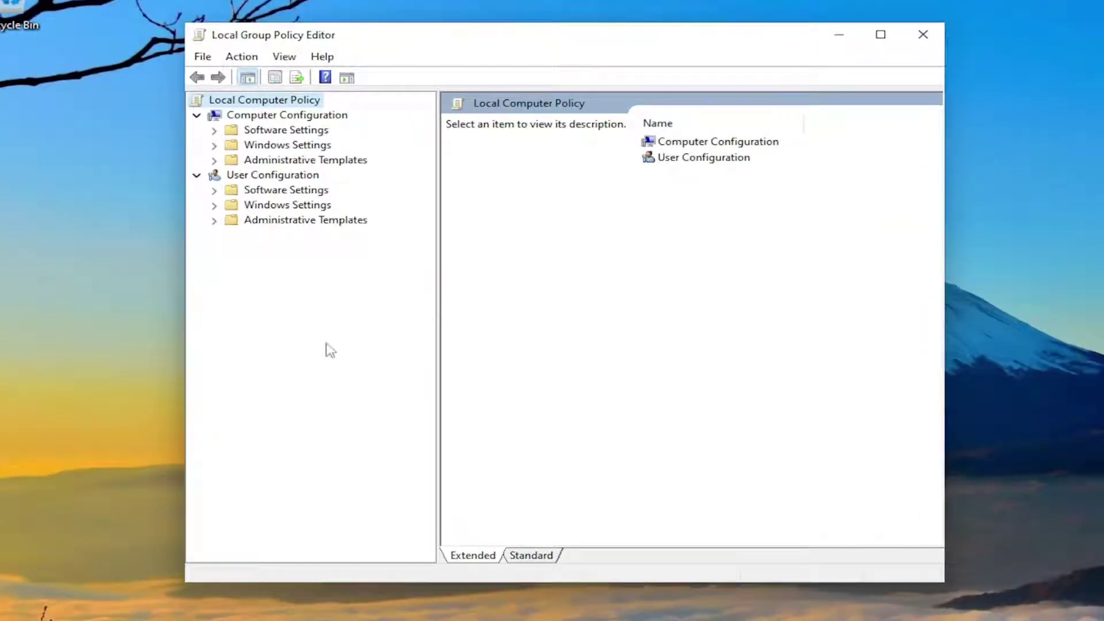
Expand Computer Configuration's Administrative Templates to reveal its policy subfolders
left_click(269, 116)
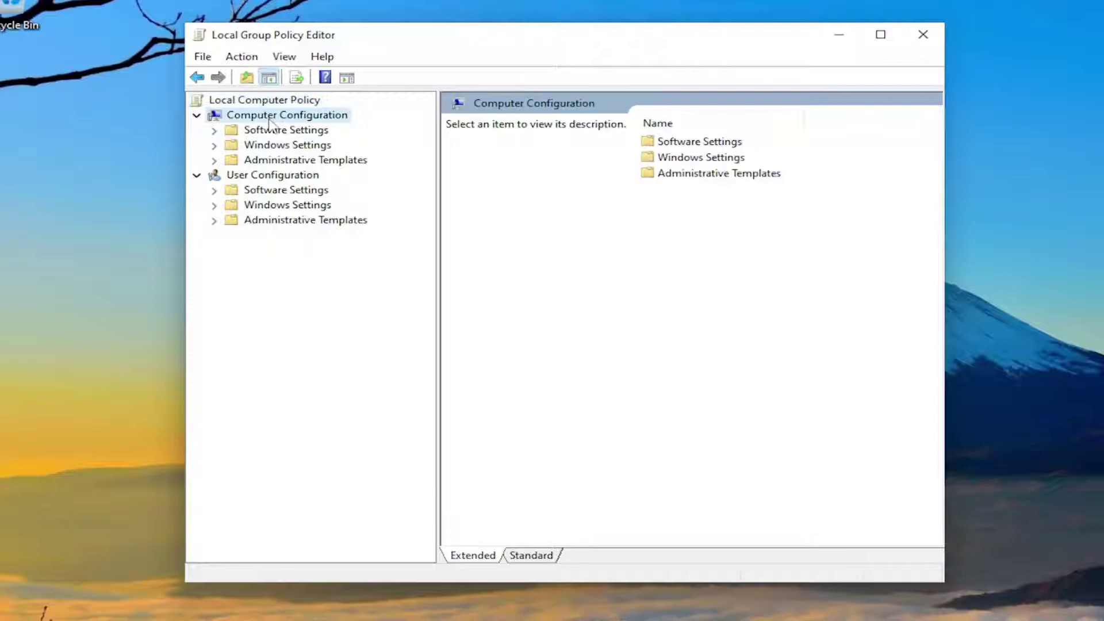
double_click(267, 115)
double_click(270, 117)
left_click(269, 162)
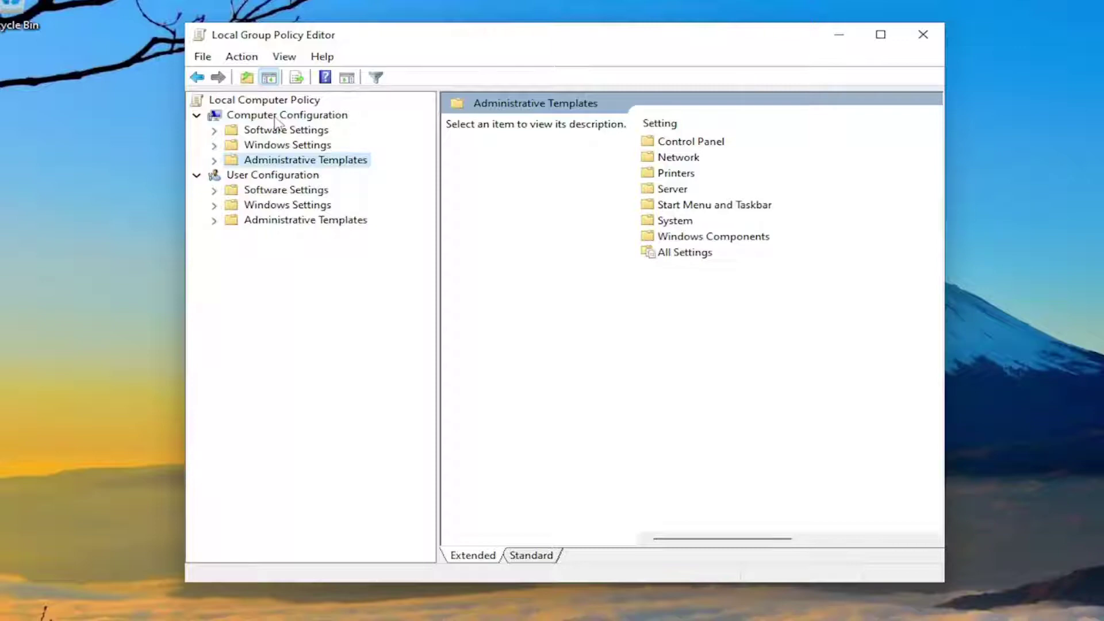
left_click(231, 177)
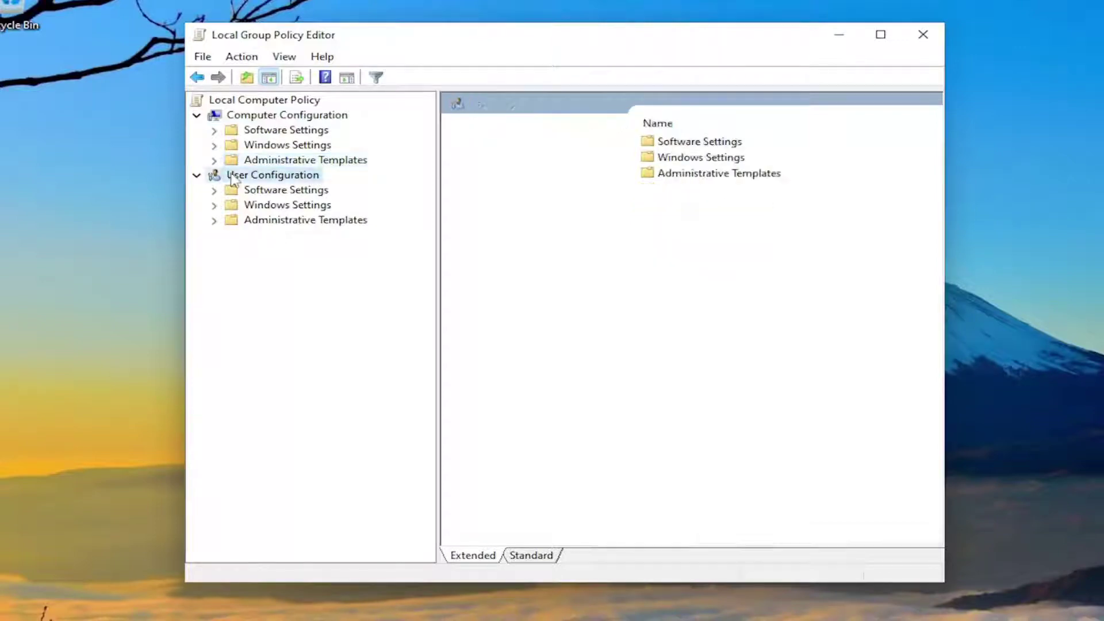
left_click(265, 162)
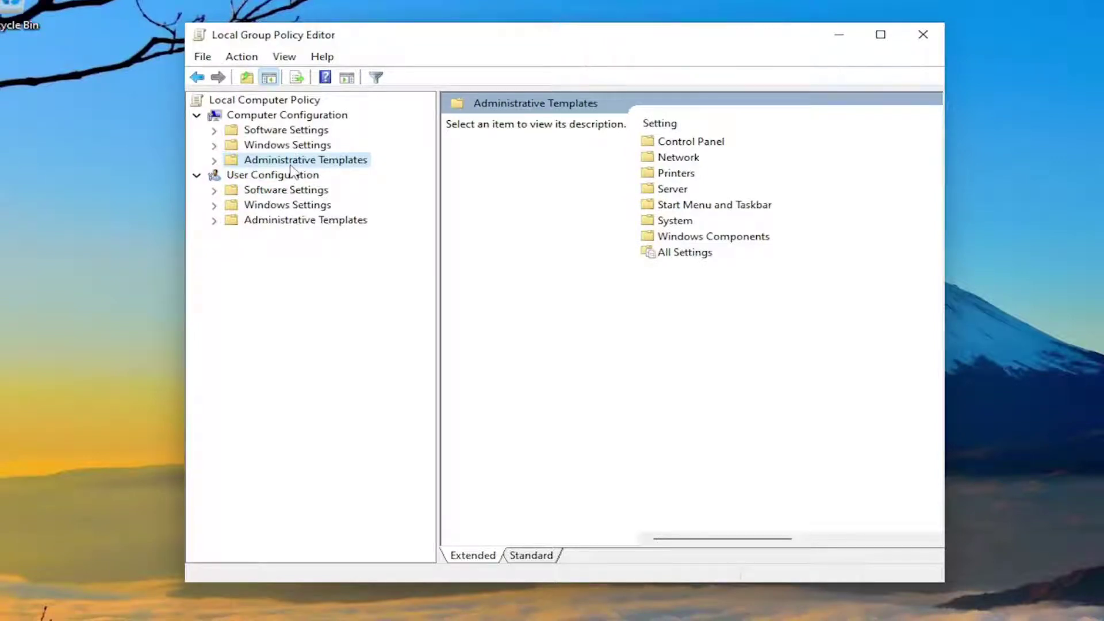
double_click(278, 164)
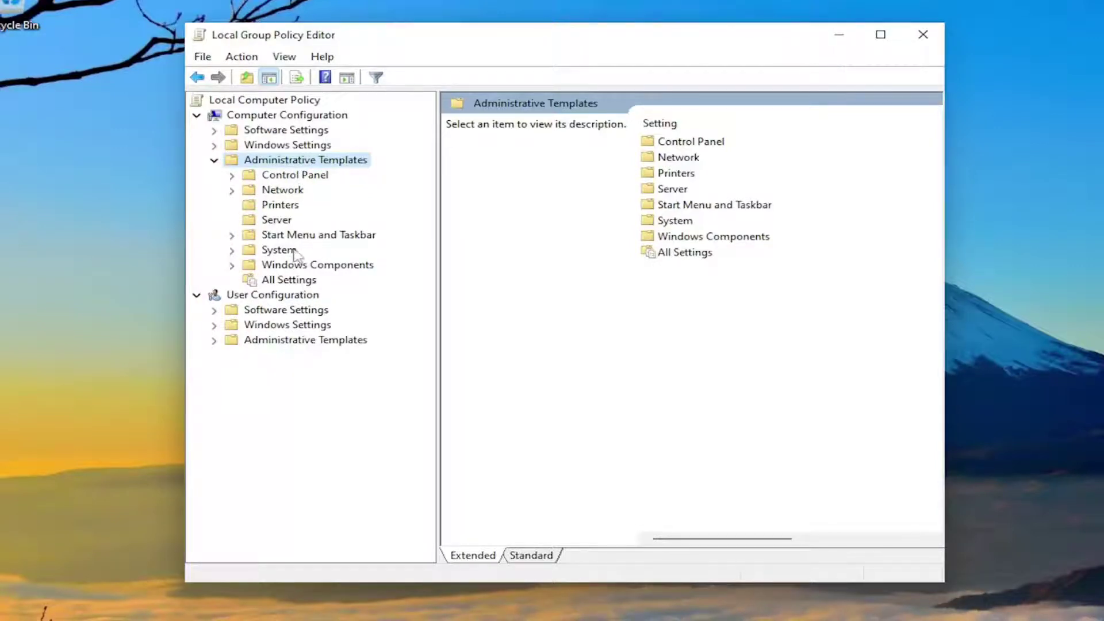
Browse System > Logon and select the Turn on convenience PIN sign-in policy
double_click(270, 250)
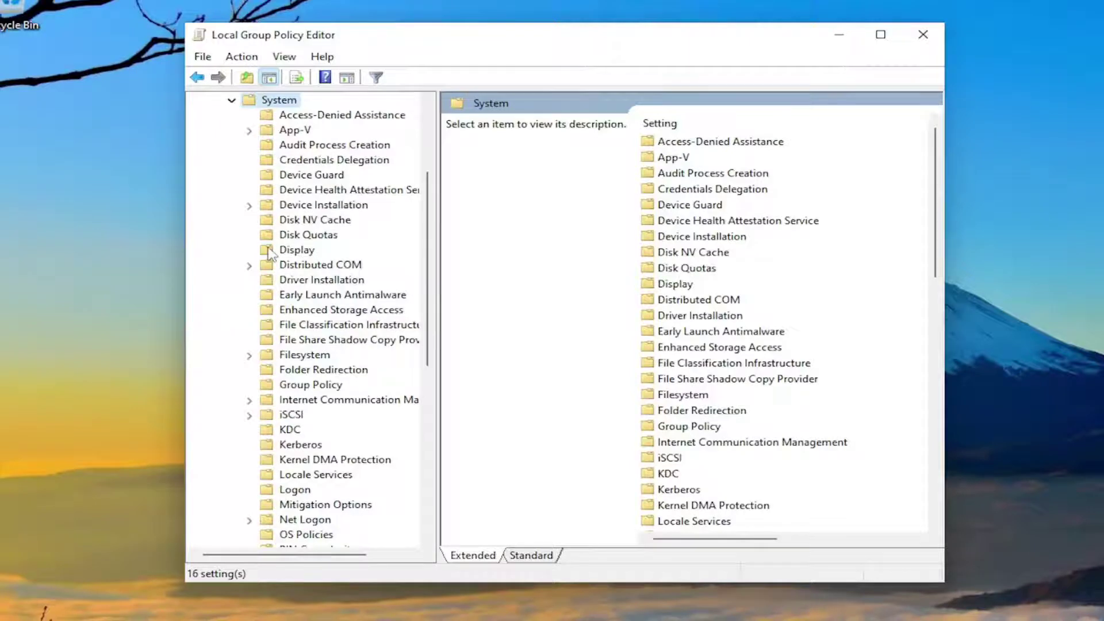
scroll(297, 289, "down", 3)
left_click(293, 356)
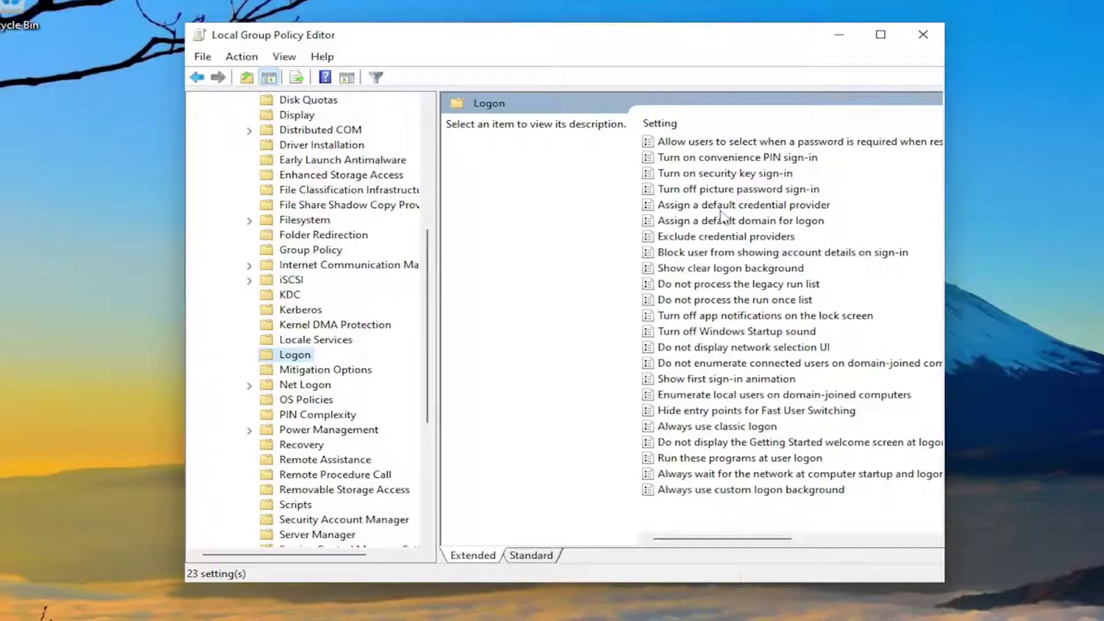
left_click(728, 161)
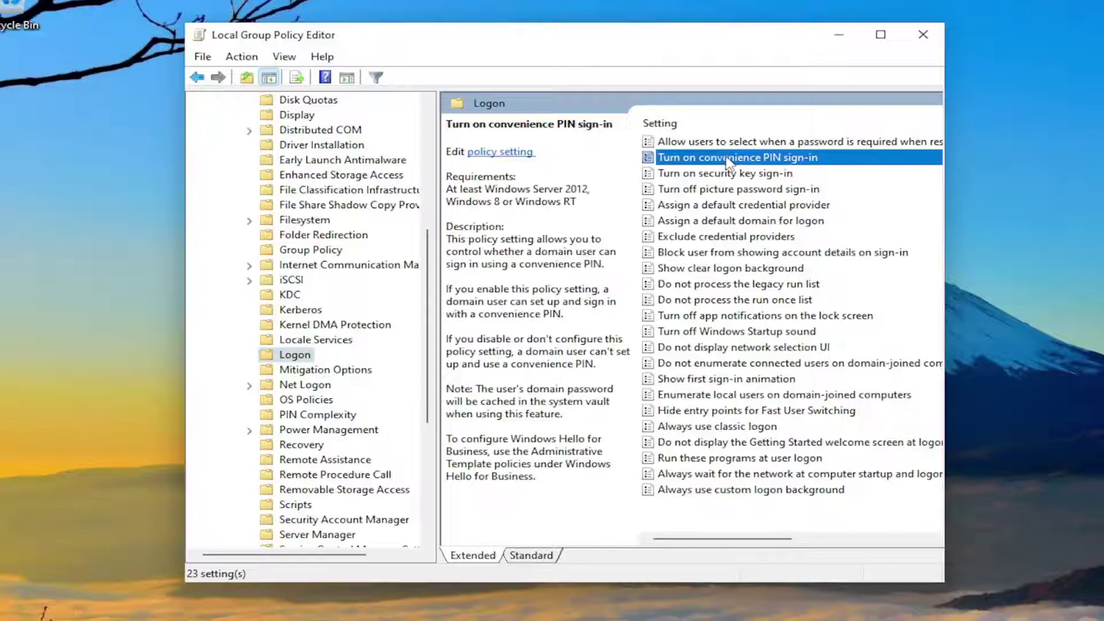
Set Turn on convenience PIN sign-in to Enabled and apply the change
double_click(728, 160)
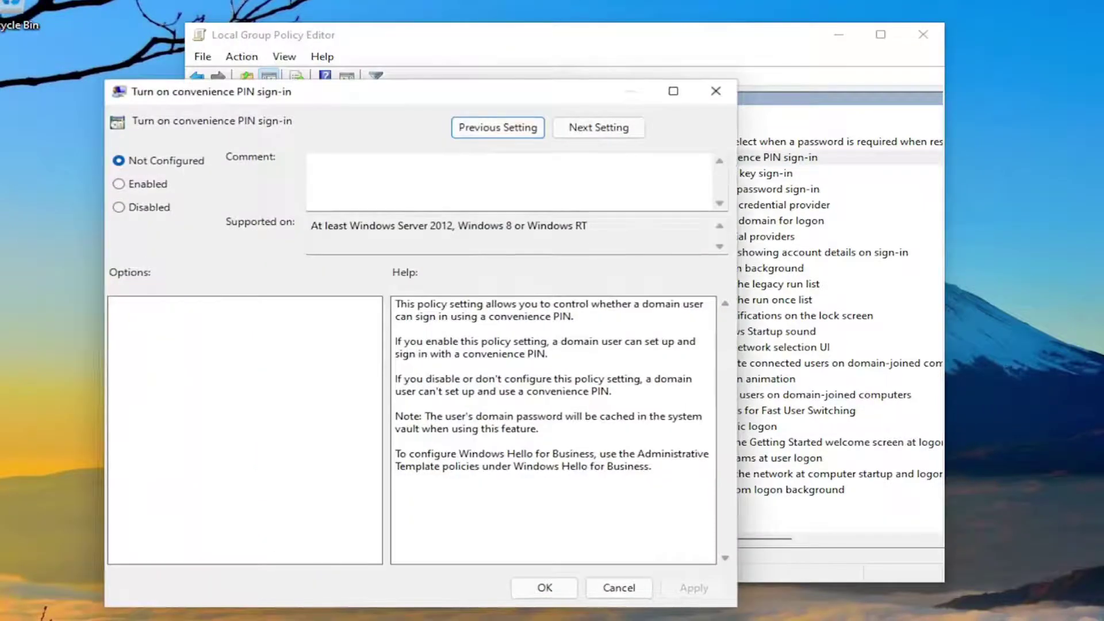
mouse_move(350, 102)
left_mouse_down()
mouse_move(537, 47)
mouse_move(469, 33)
left_mouse_up()
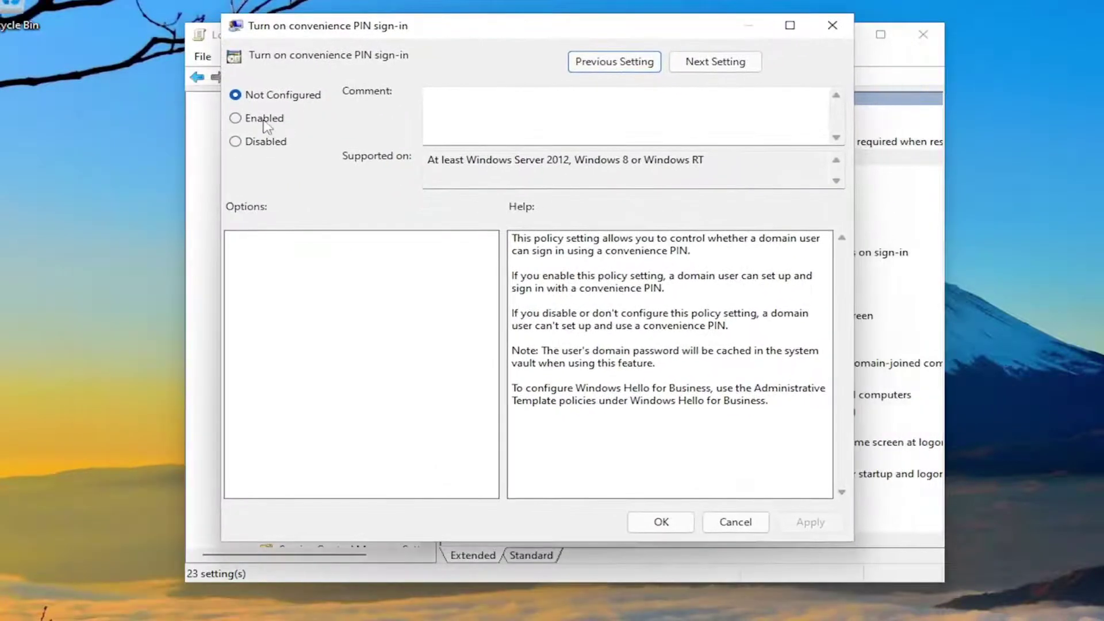
left_click(236, 118)
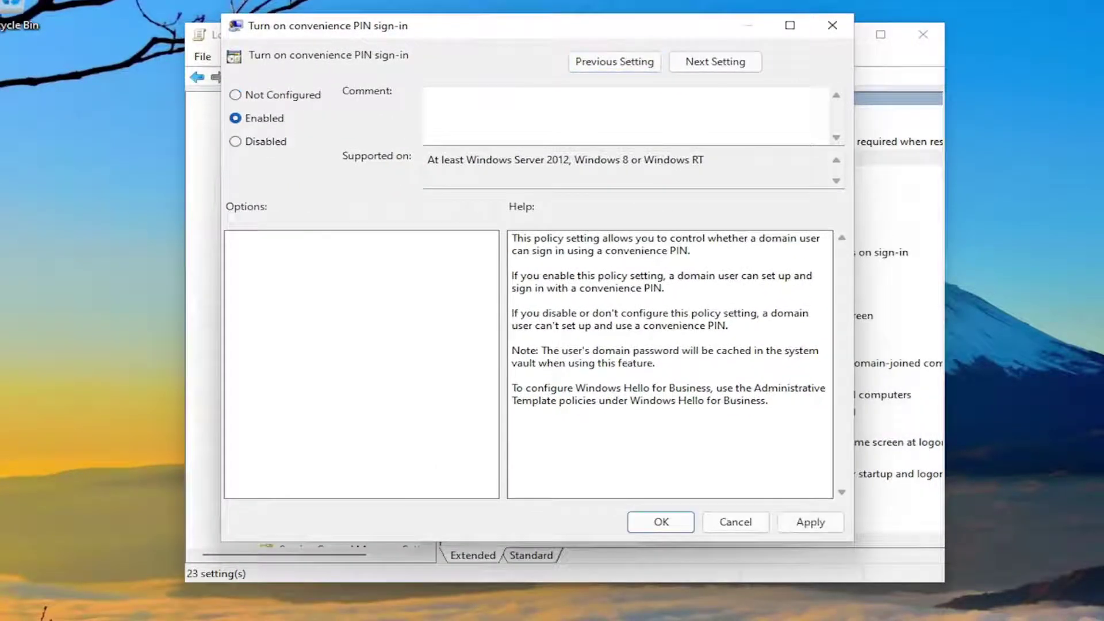
left_click(806, 523)
left_click(661, 522)
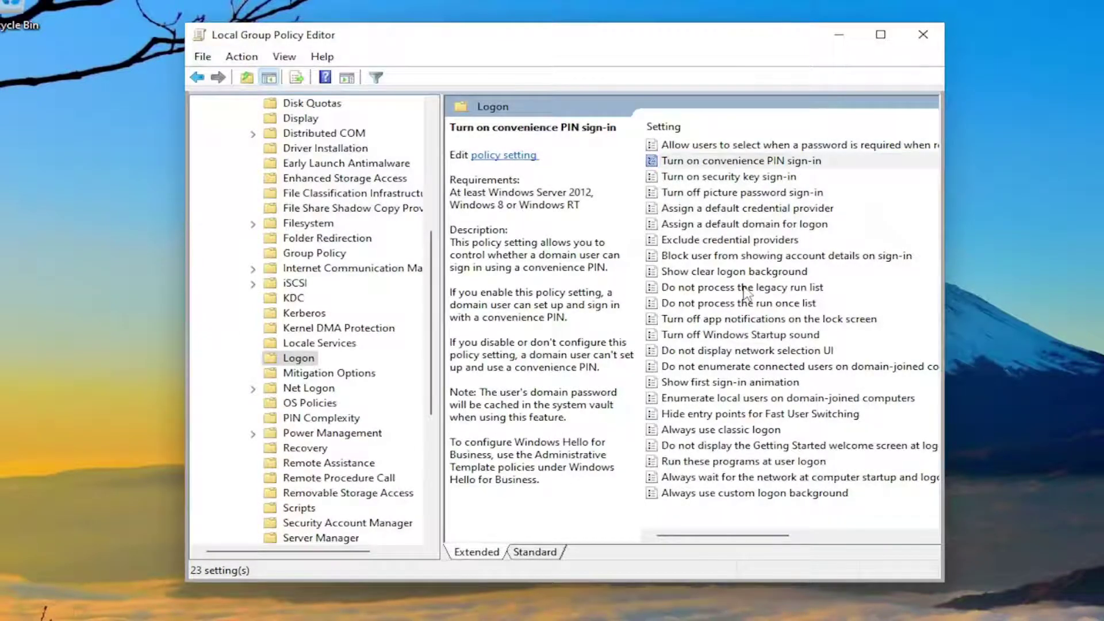
Set Turn off picture password sign-in to Enabled and apply the change
double_click(768, 194)
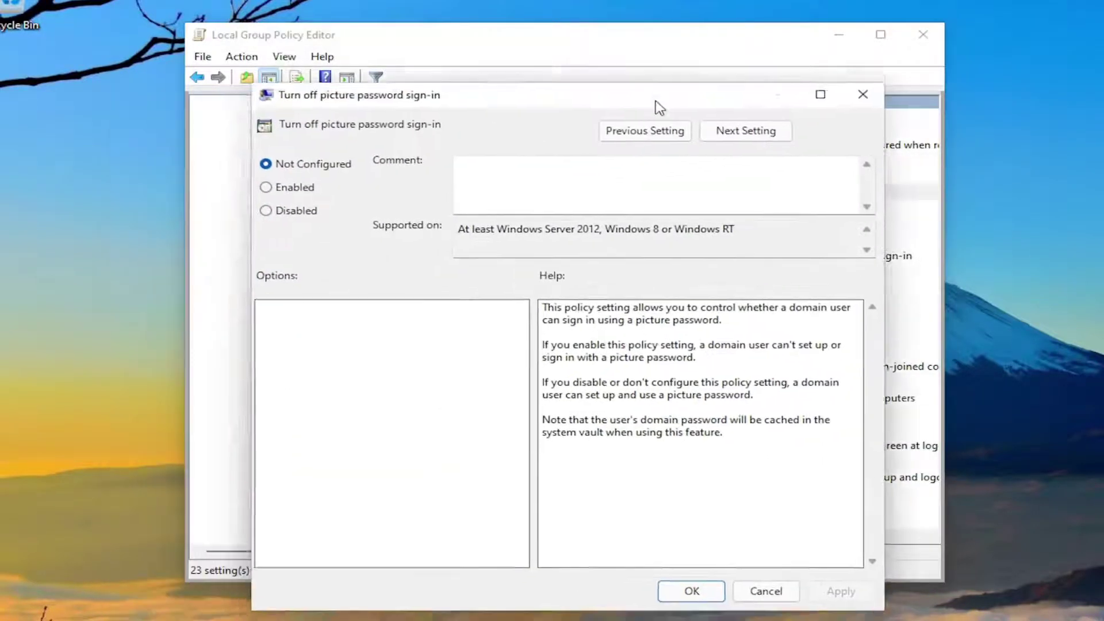
left_click_drag(656, 103, 677, 64)
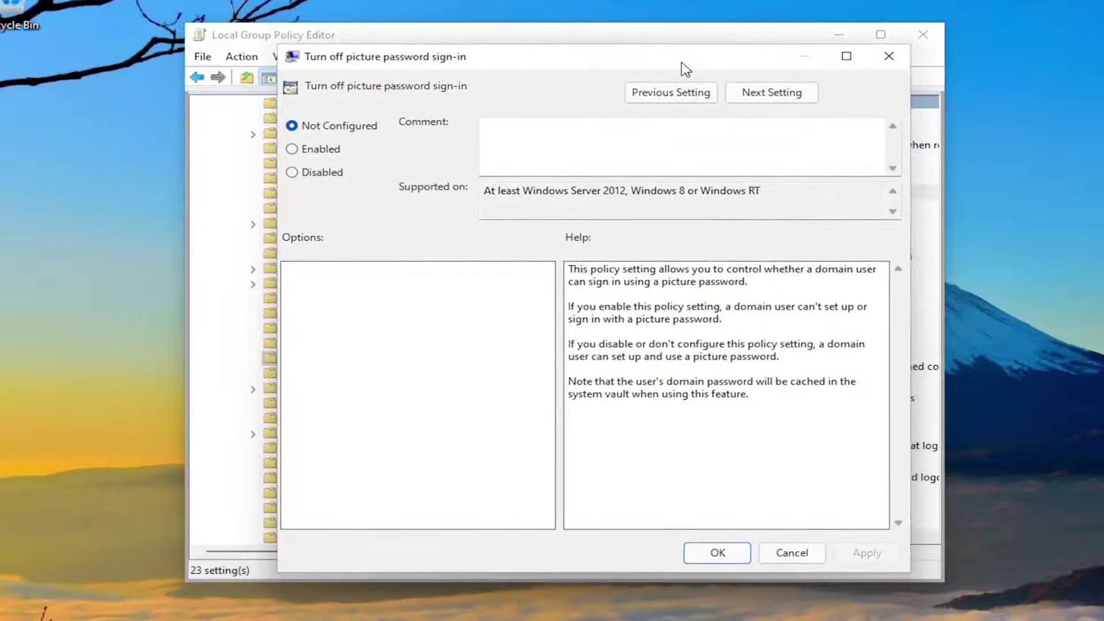
left_click(316, 154)
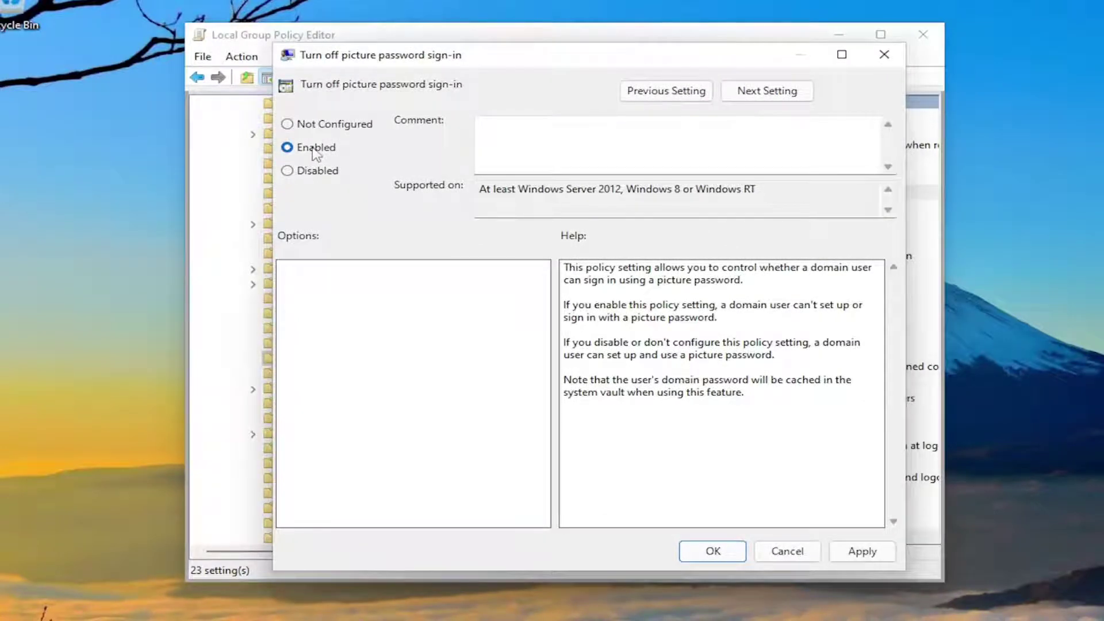
left_click(862, 552)
left_click(713, 552)
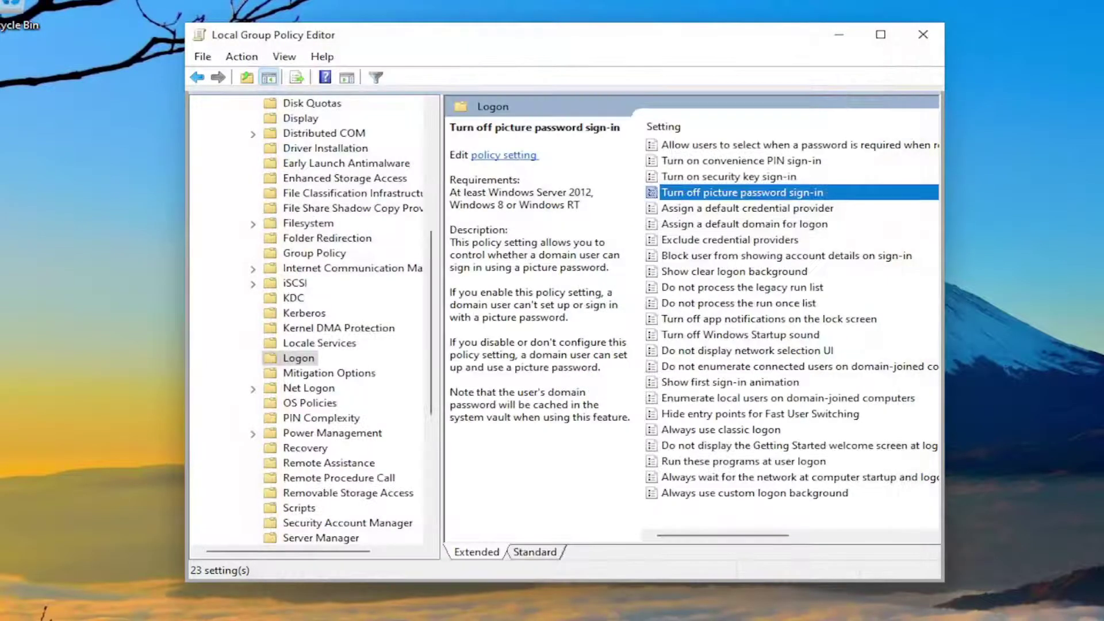
Collapse the policy tree, close the Group Policy Editor and search Windows for settings
left_click(236, 253)
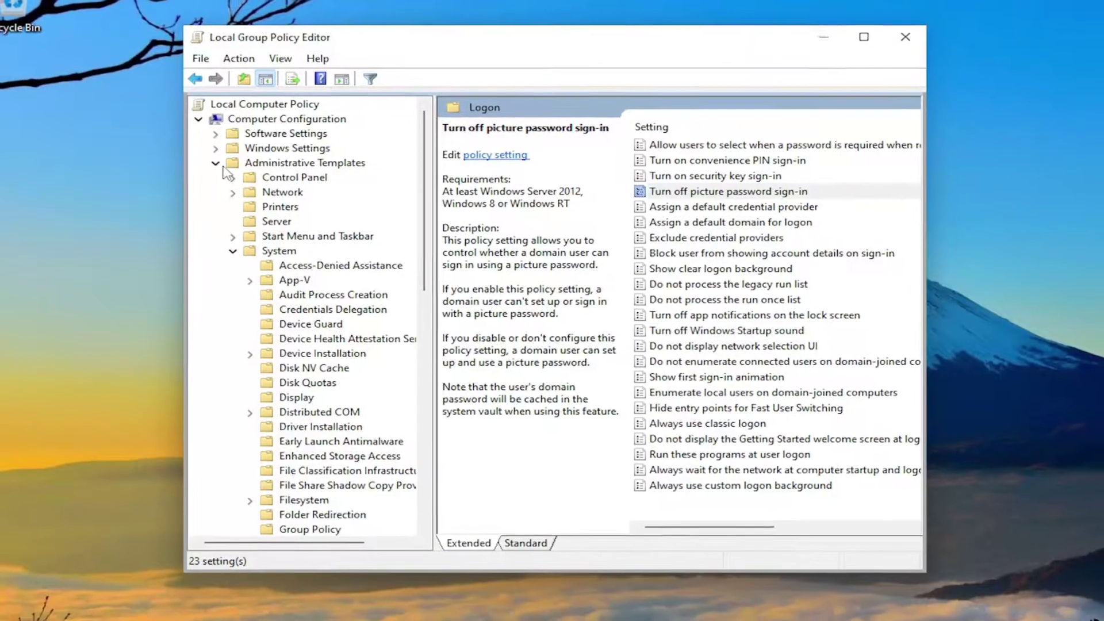
left_click(217, 163)
left_click(829, 46)
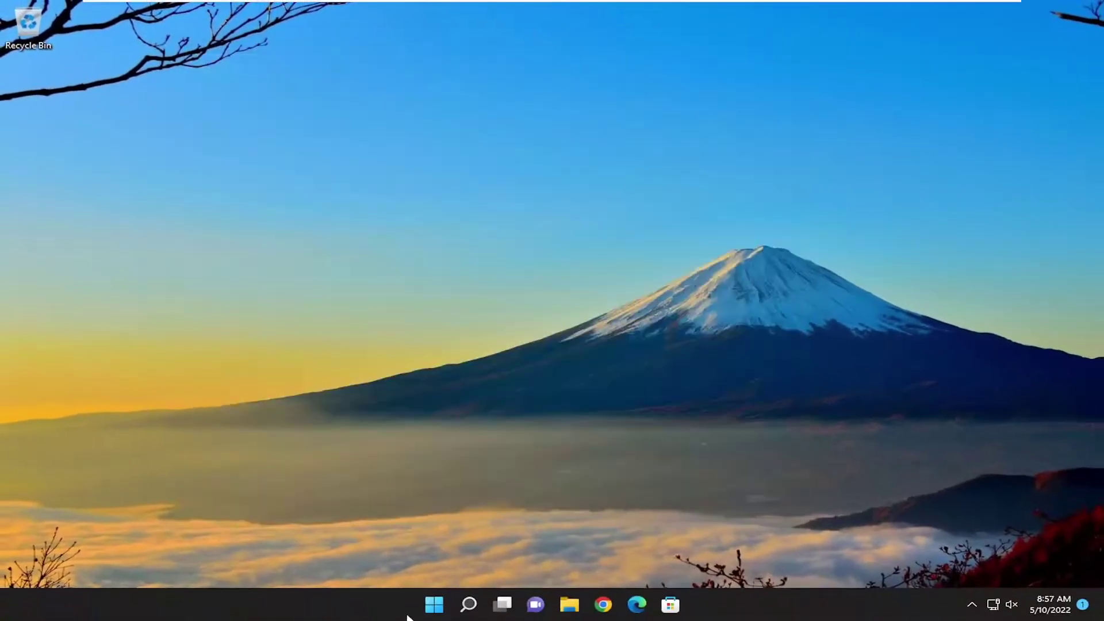
right_click(434, 604)
left_click(468, 605)
type("settings")
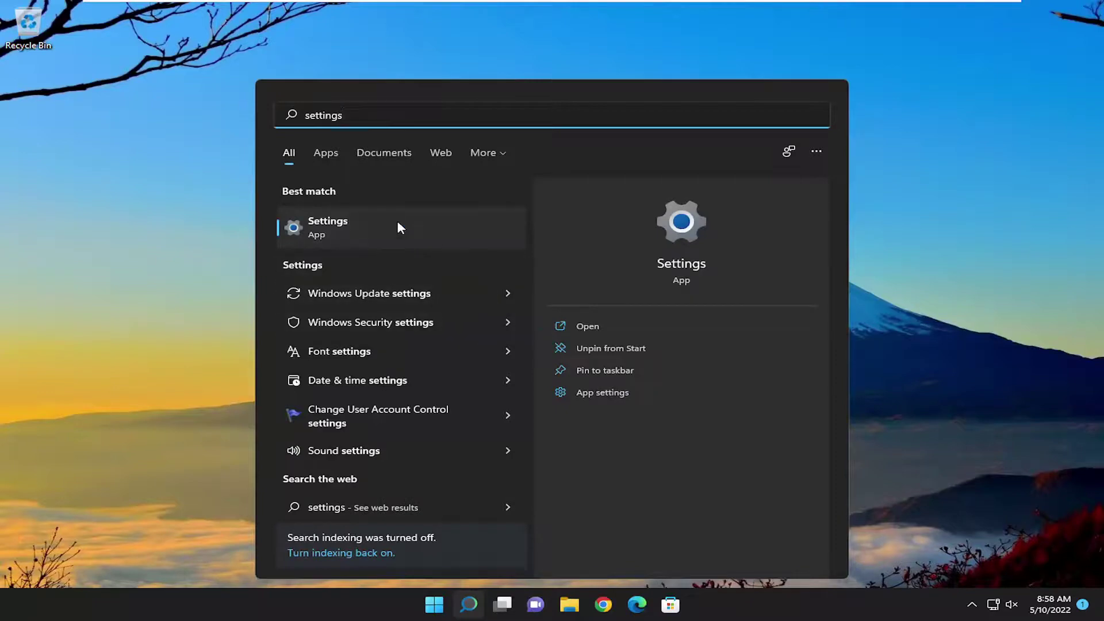
Launch the Settings app and go to the Accounts page
left_click(397, 220)
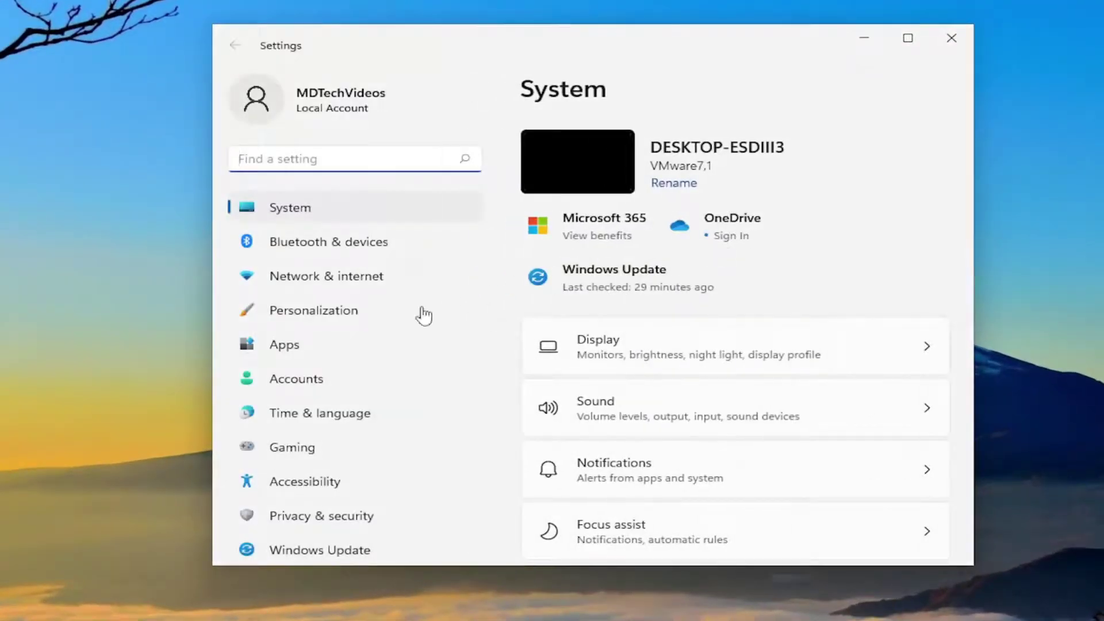
left_click(304, 384)
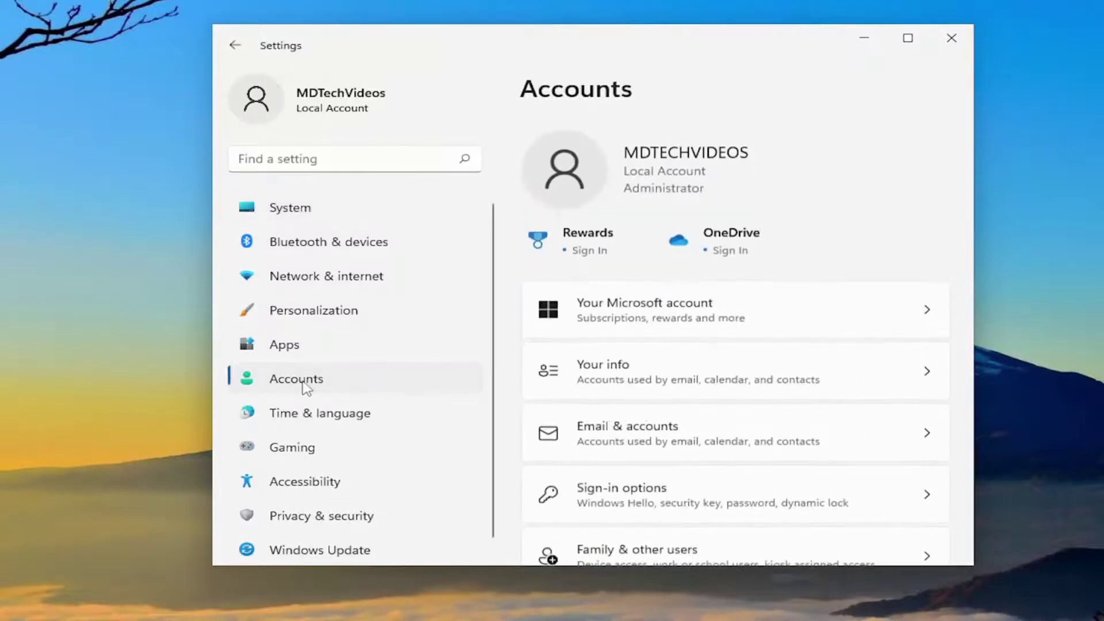
scroll(634, 389, "down", 1)
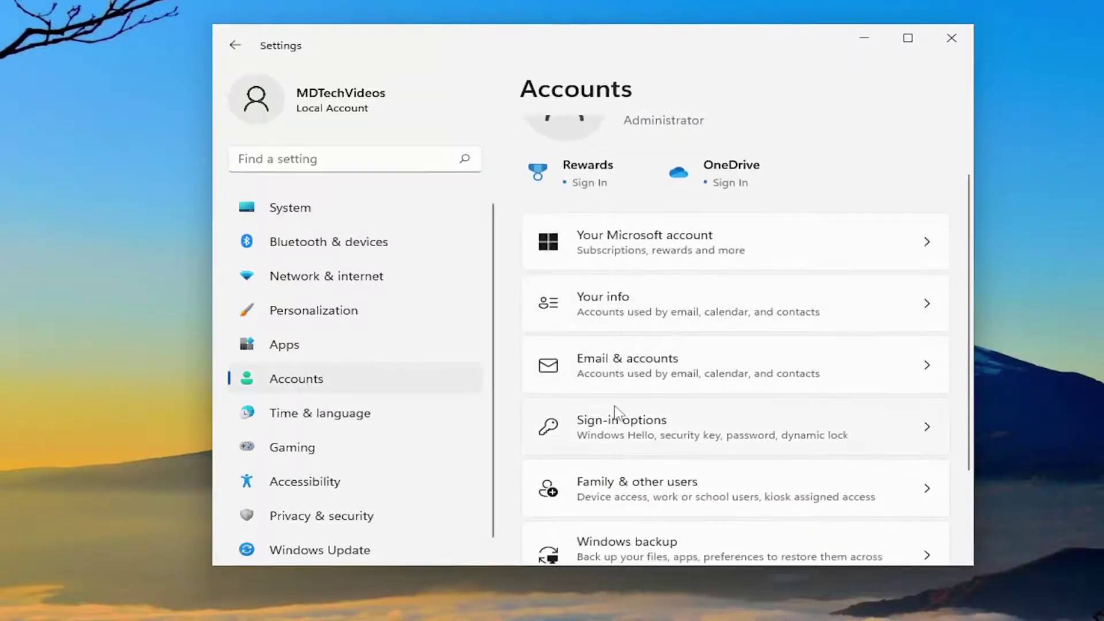
Review the Sign-in options page down to Additional settings, then close Settings
left_click(662, 427)
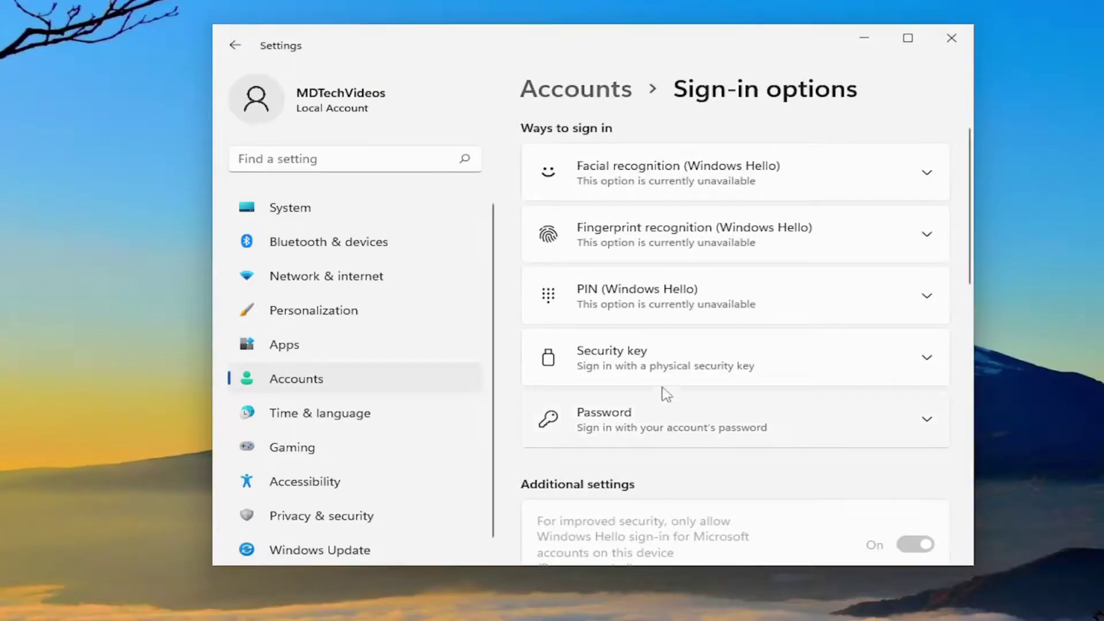
scroll(662, 388, "down", 3)
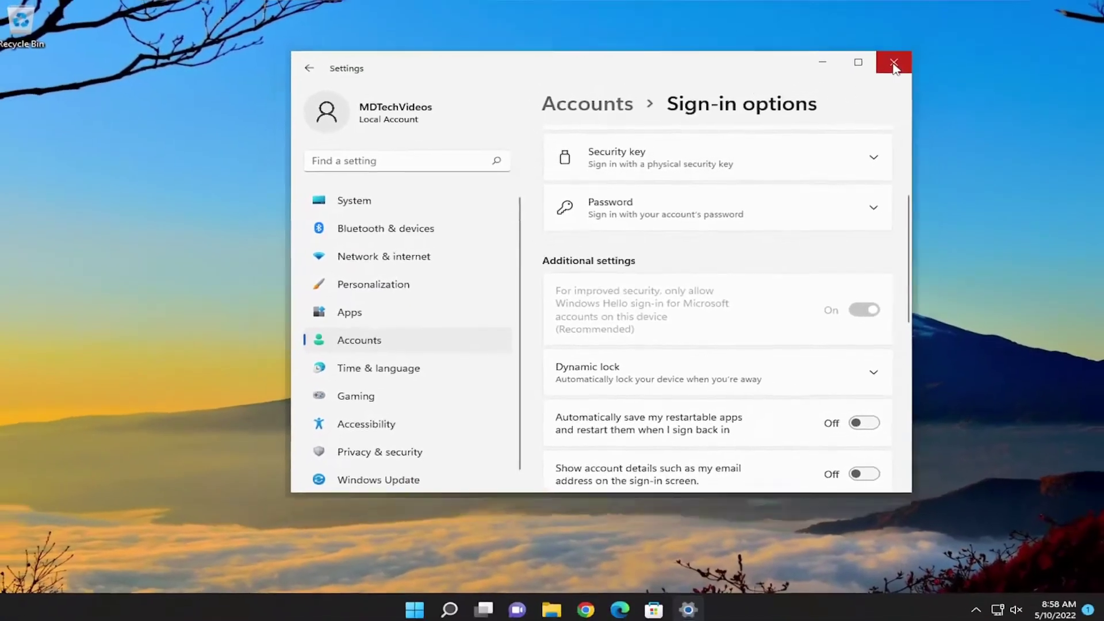
left_click(908, 71)
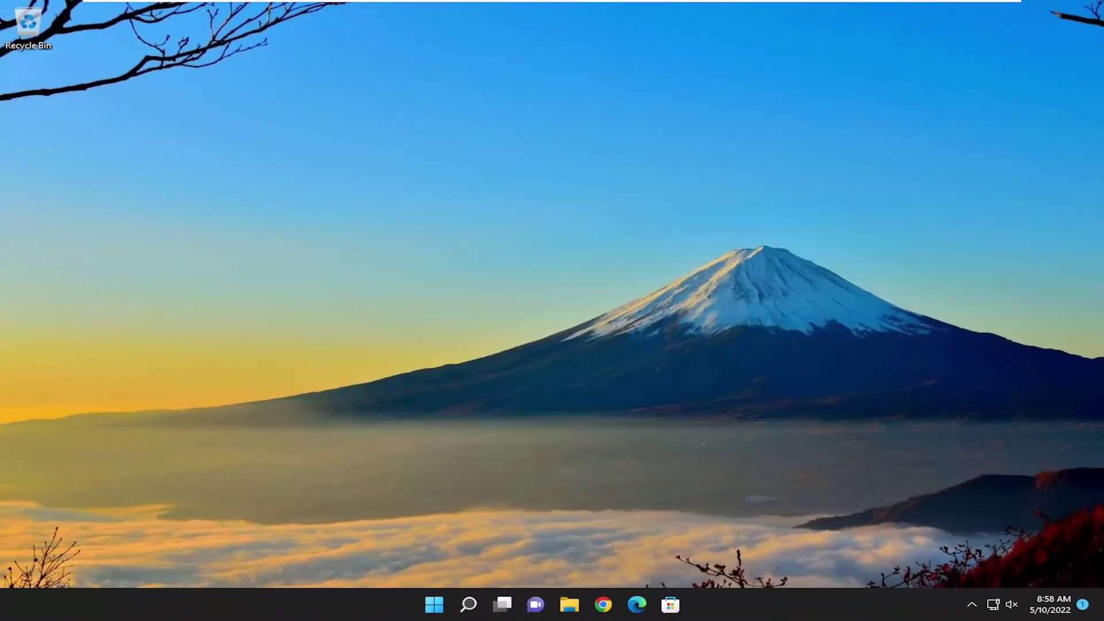